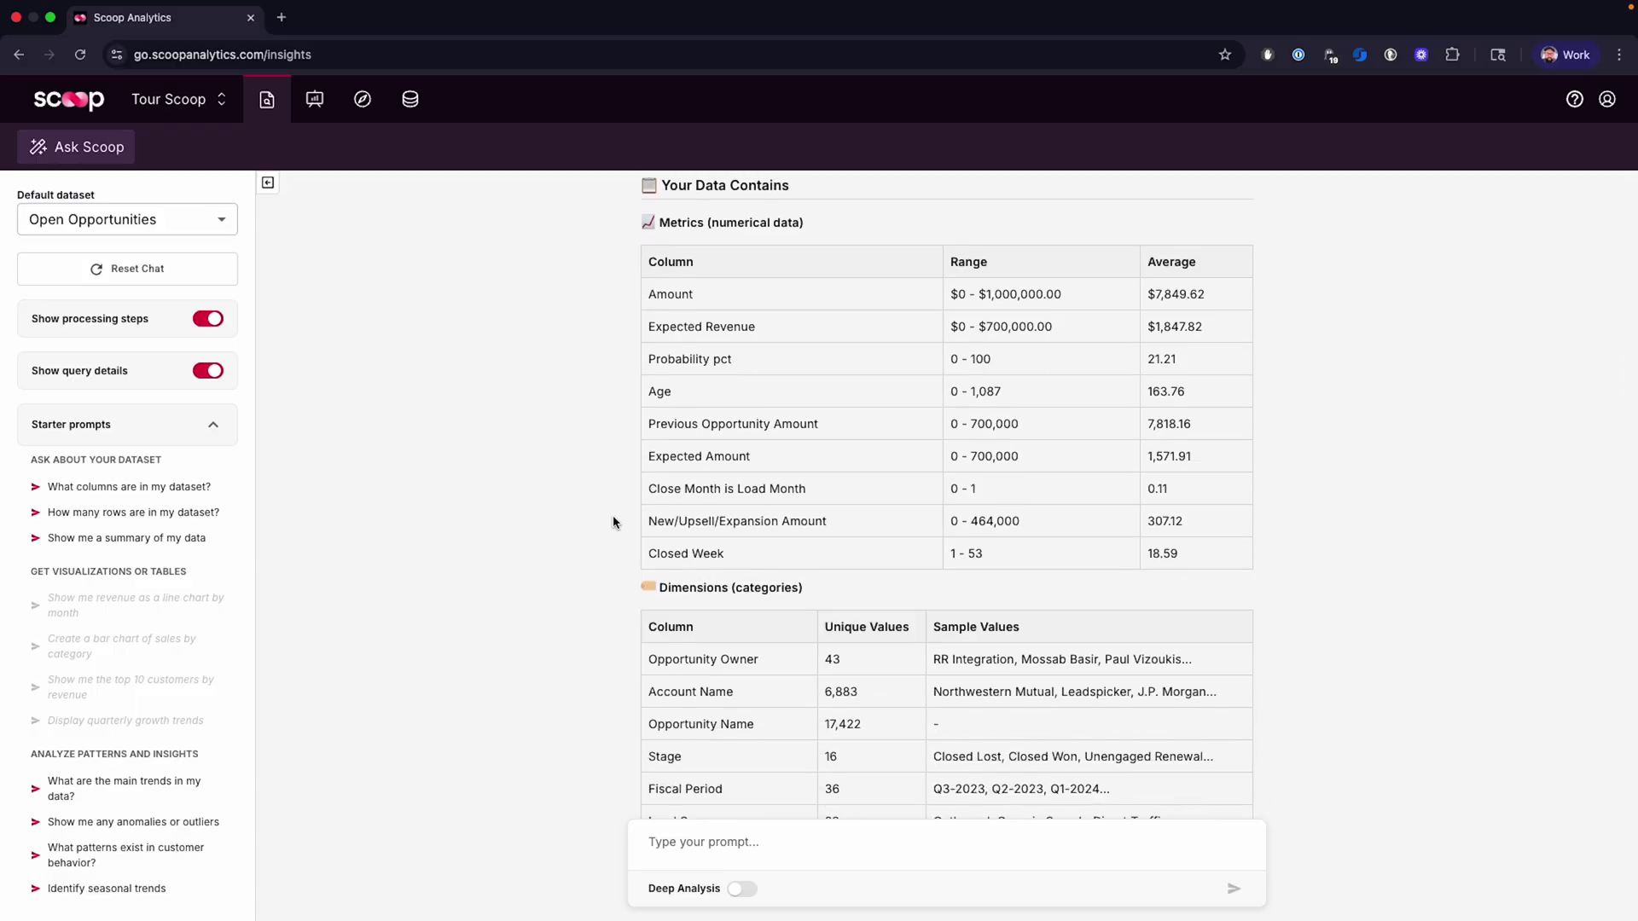
pyautogui.scroll(-1, 612, 521)
pyautogui.scroll(-1, 612, 521)
pyautogui.scroll(-1, 612, 521)
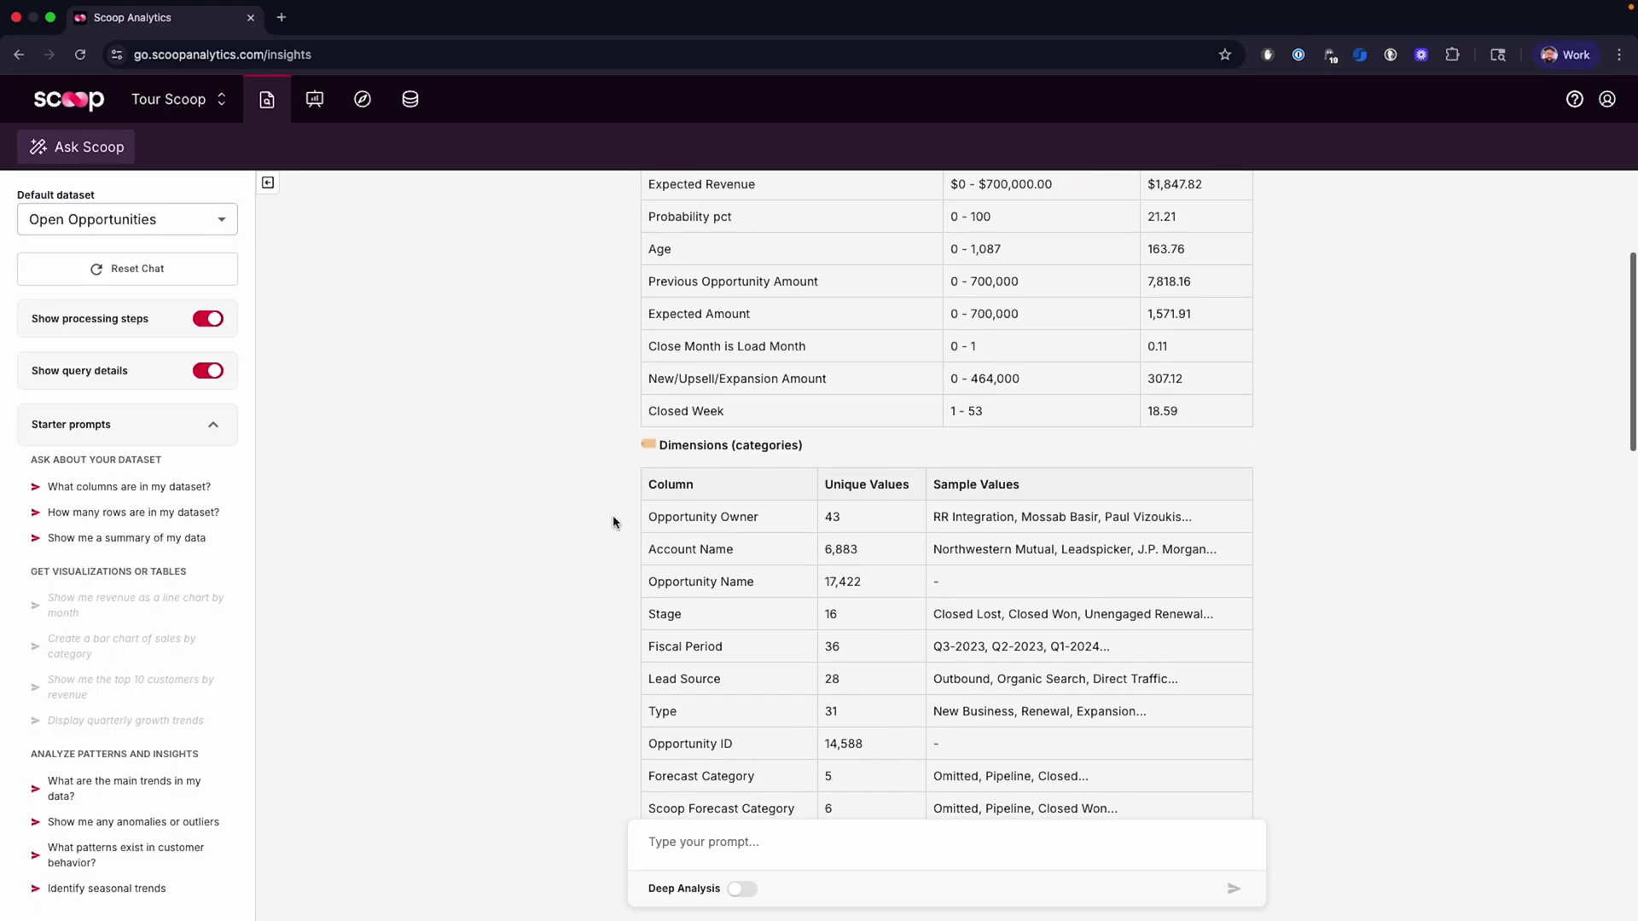
pyautogui.scroll(-1, 612, 521)
pyautogui.scroll(-1, 612, 522)
pyautogui.scroll(-1, 612, 523)
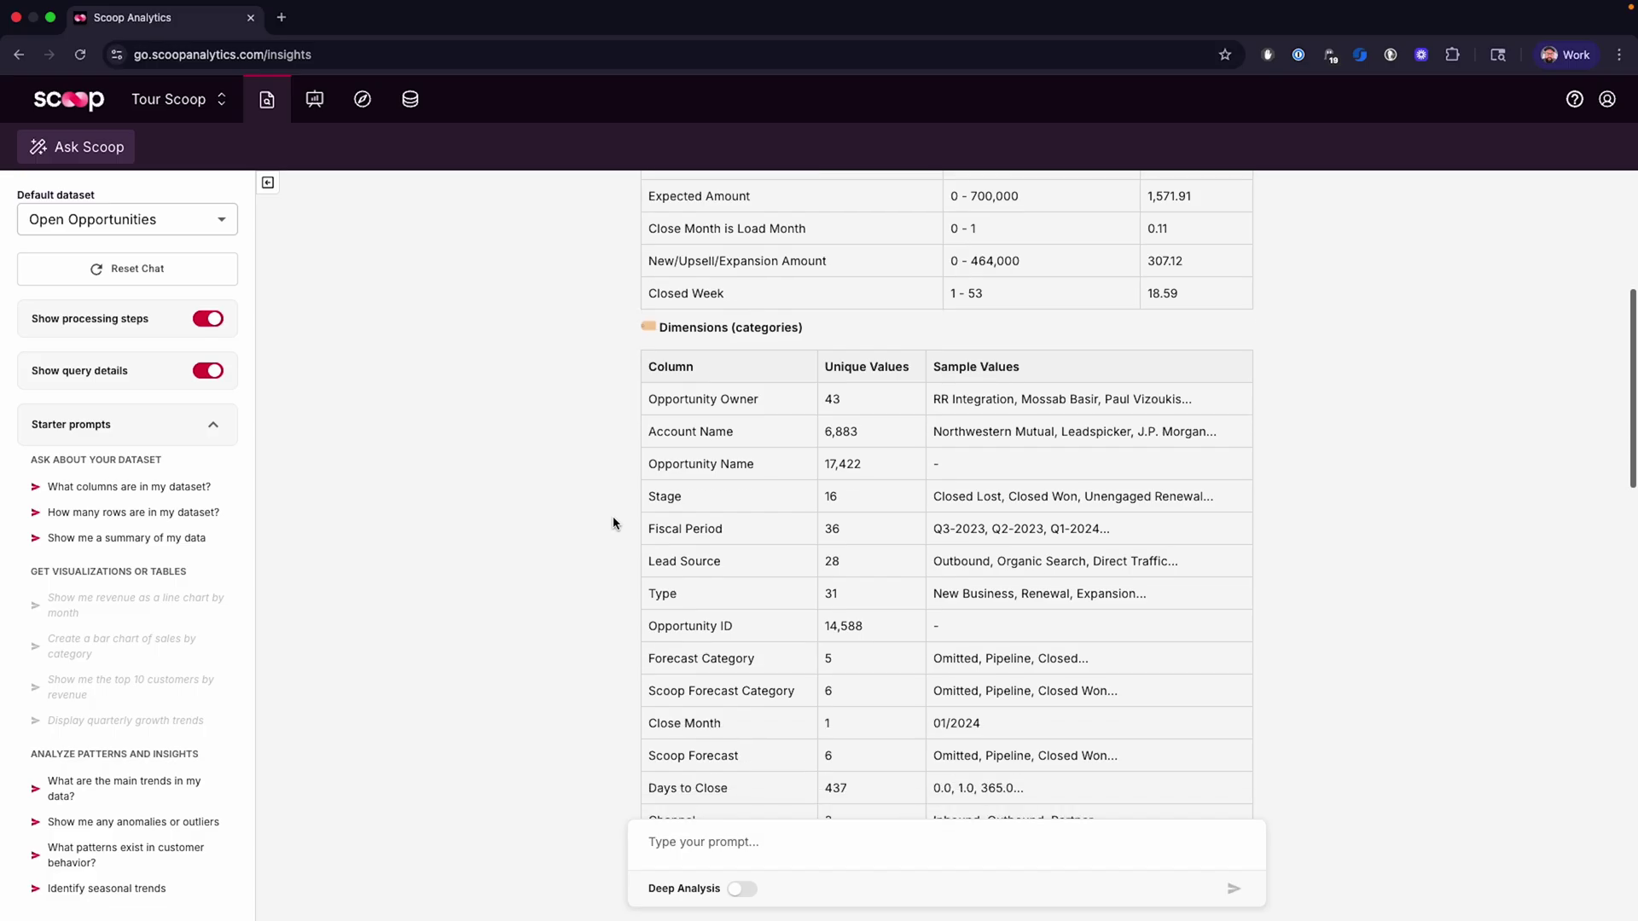
pyautogui.scroll(-2, 613, 522)
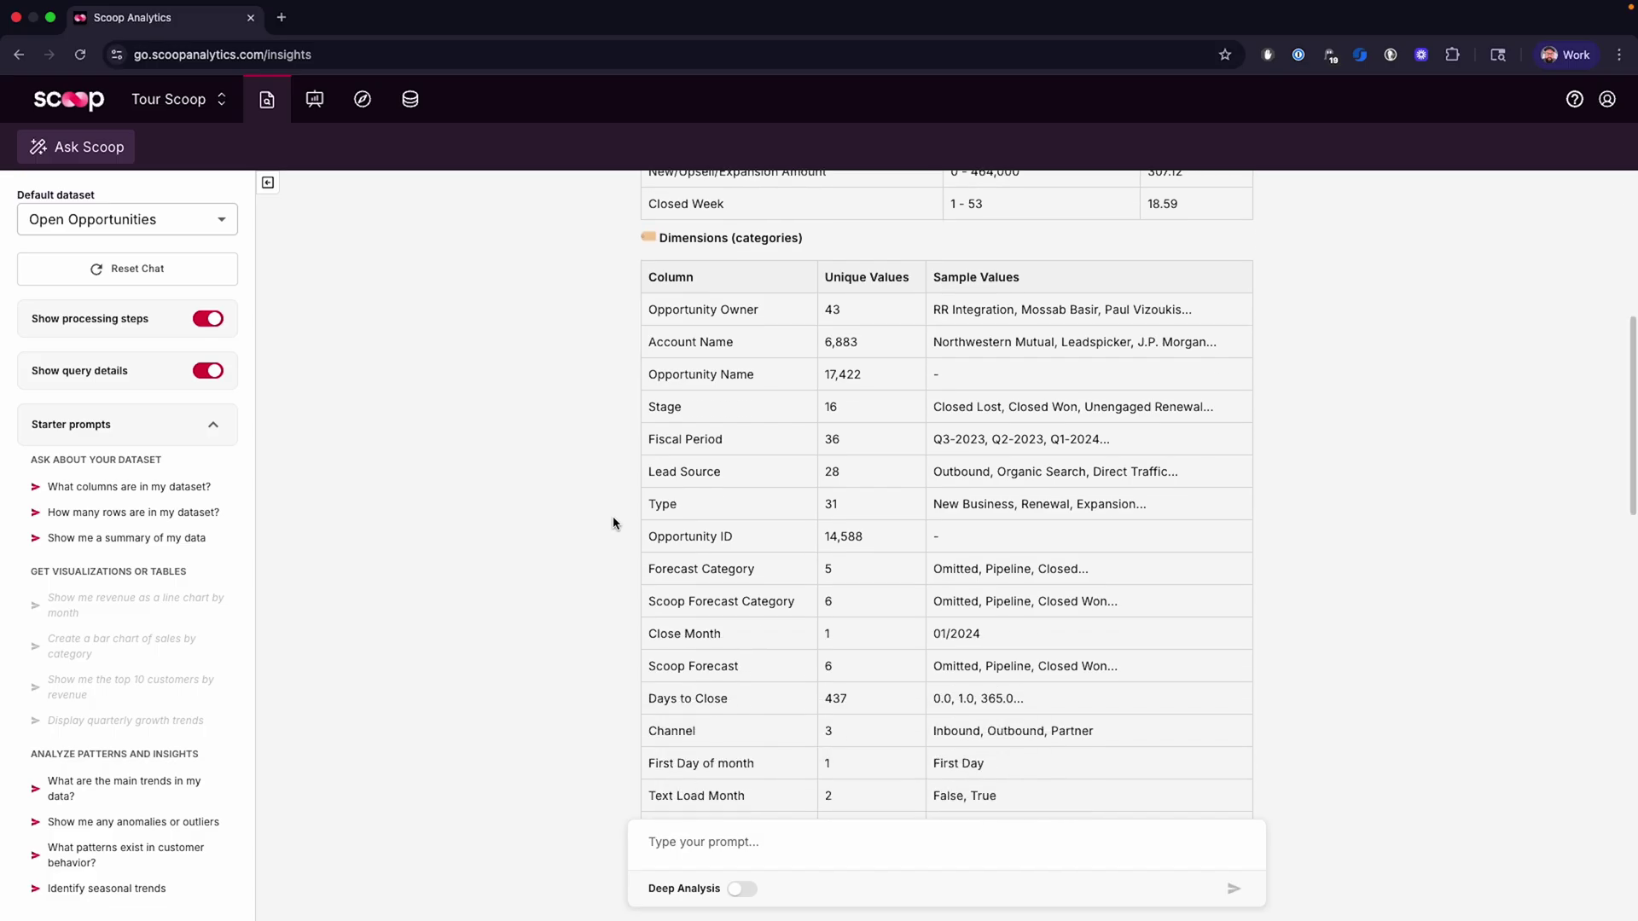
pyautogui.scroll(-2, 613, 522)
pyautogui.scroll(-1, 612, 522)
pyautogui.scroll(-3, 613, 521)
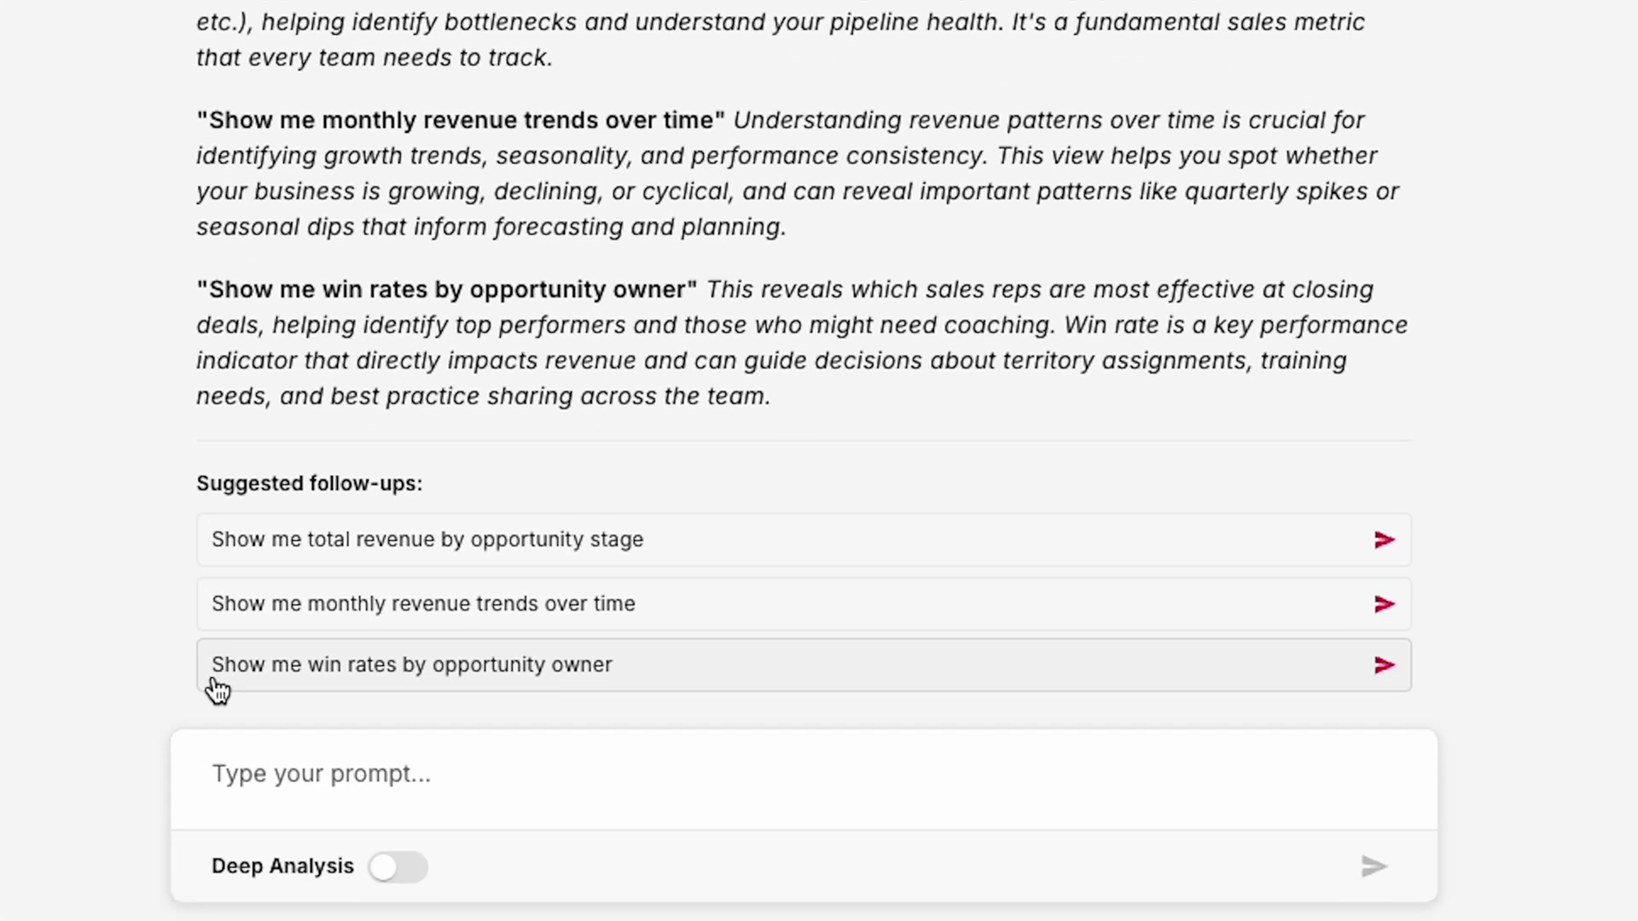
# Get win rates by opportunity owner, ask whether deal size affects win rate, then list chart filter fields.
pyautogui.click(650, 791)
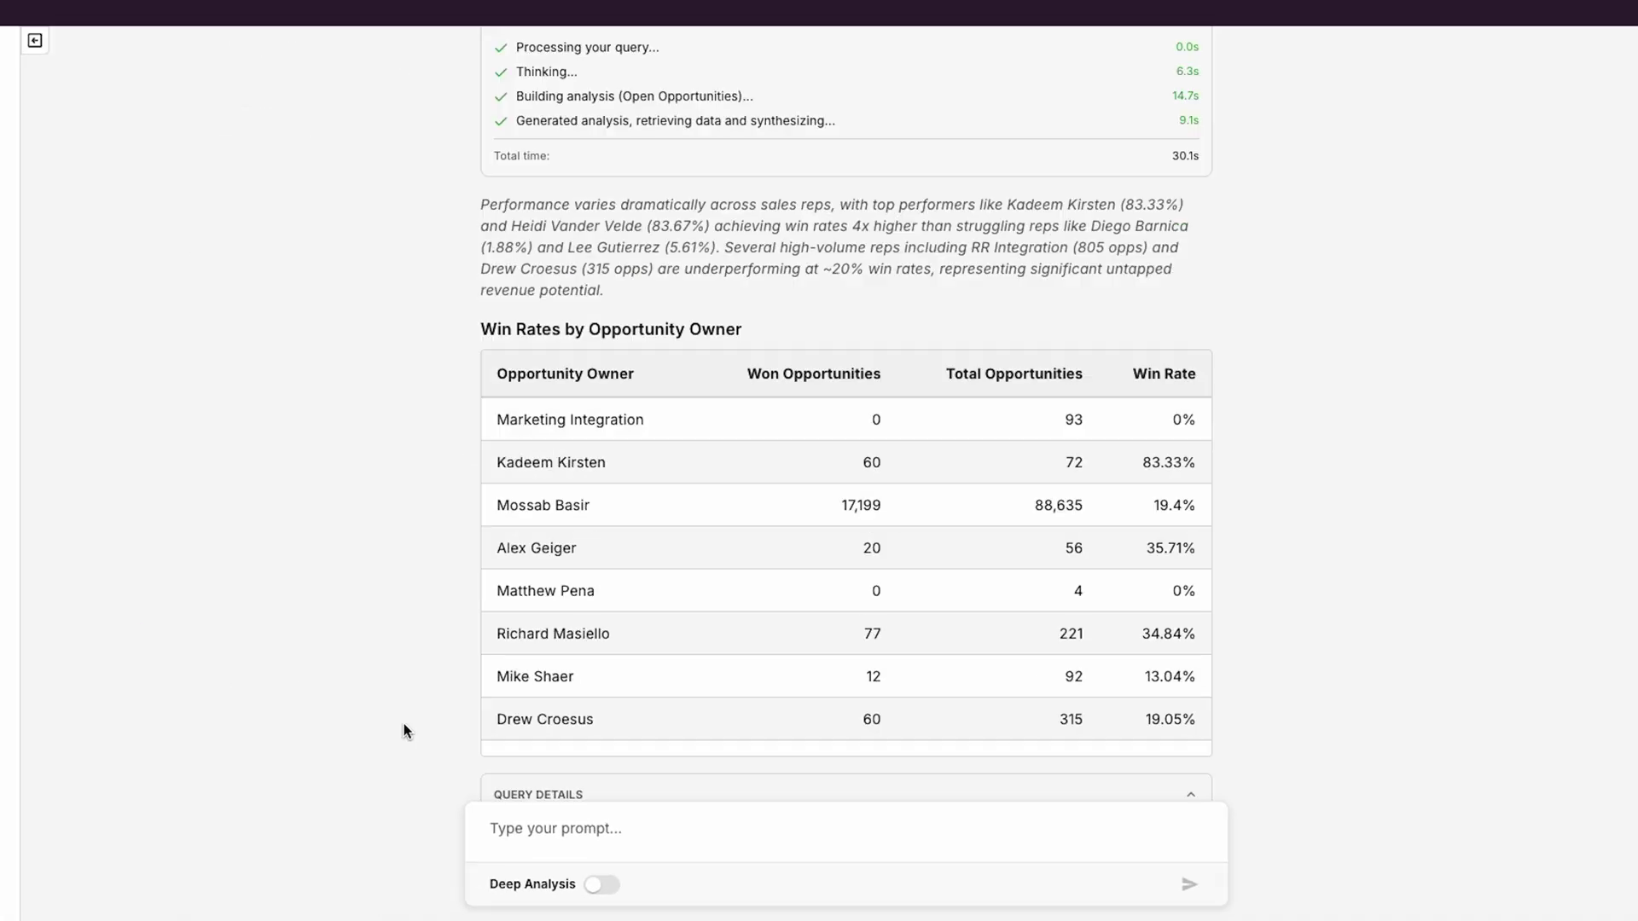
pyautogui.scroll(5, 404, 723)
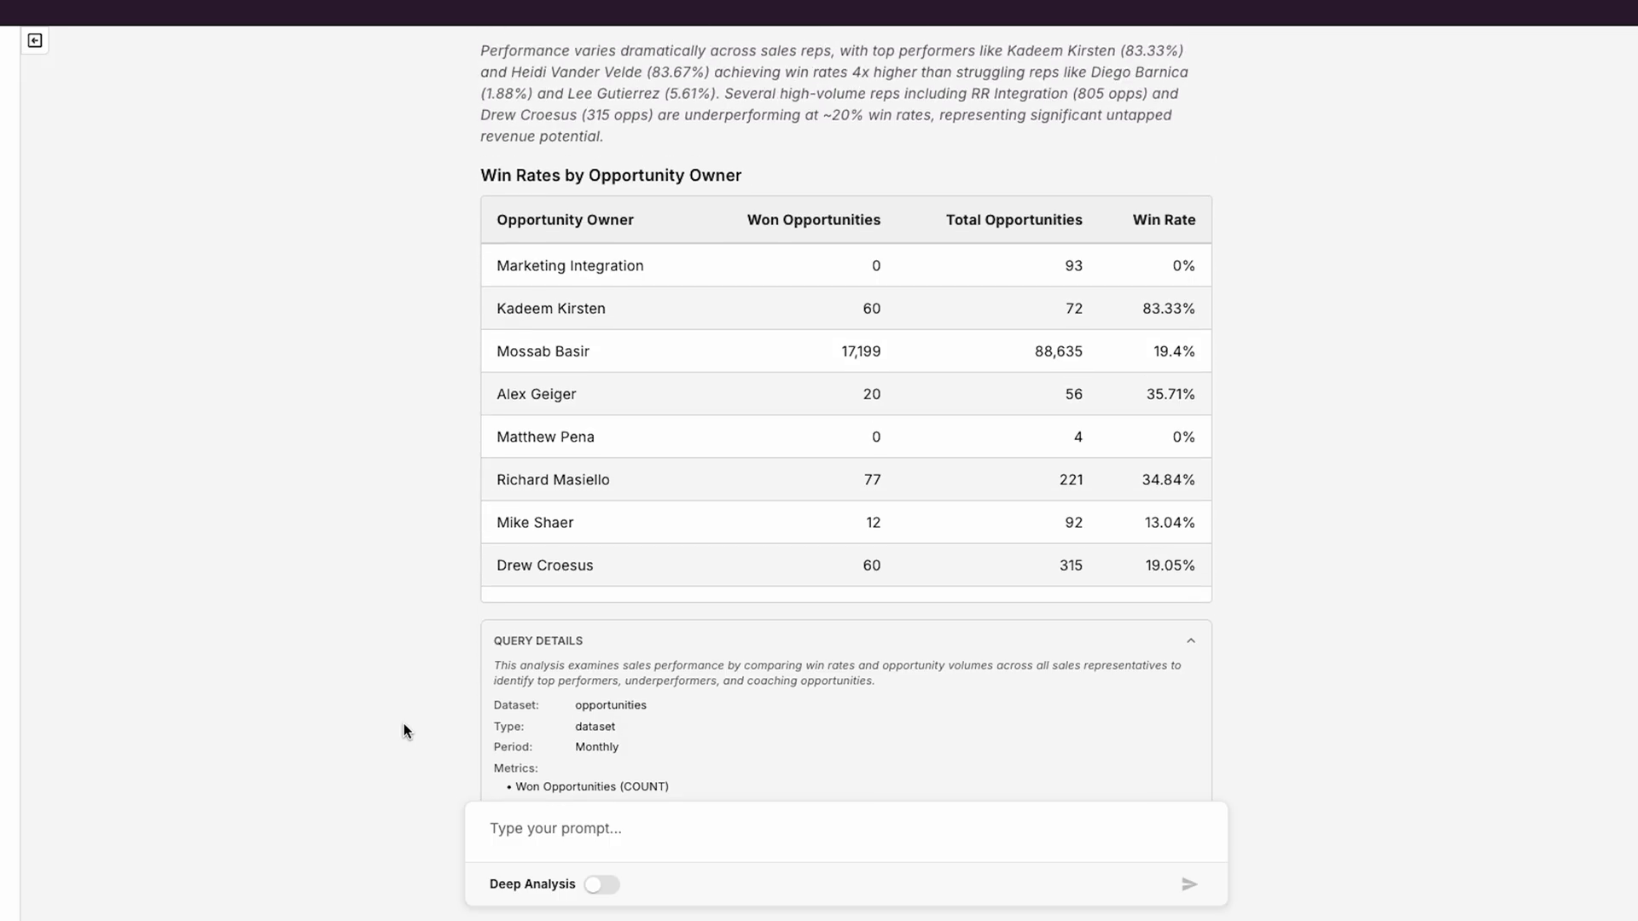
pyautogui.write('show me if deal revenue size has an effect on win rates?')
pyautogui.press('Return')
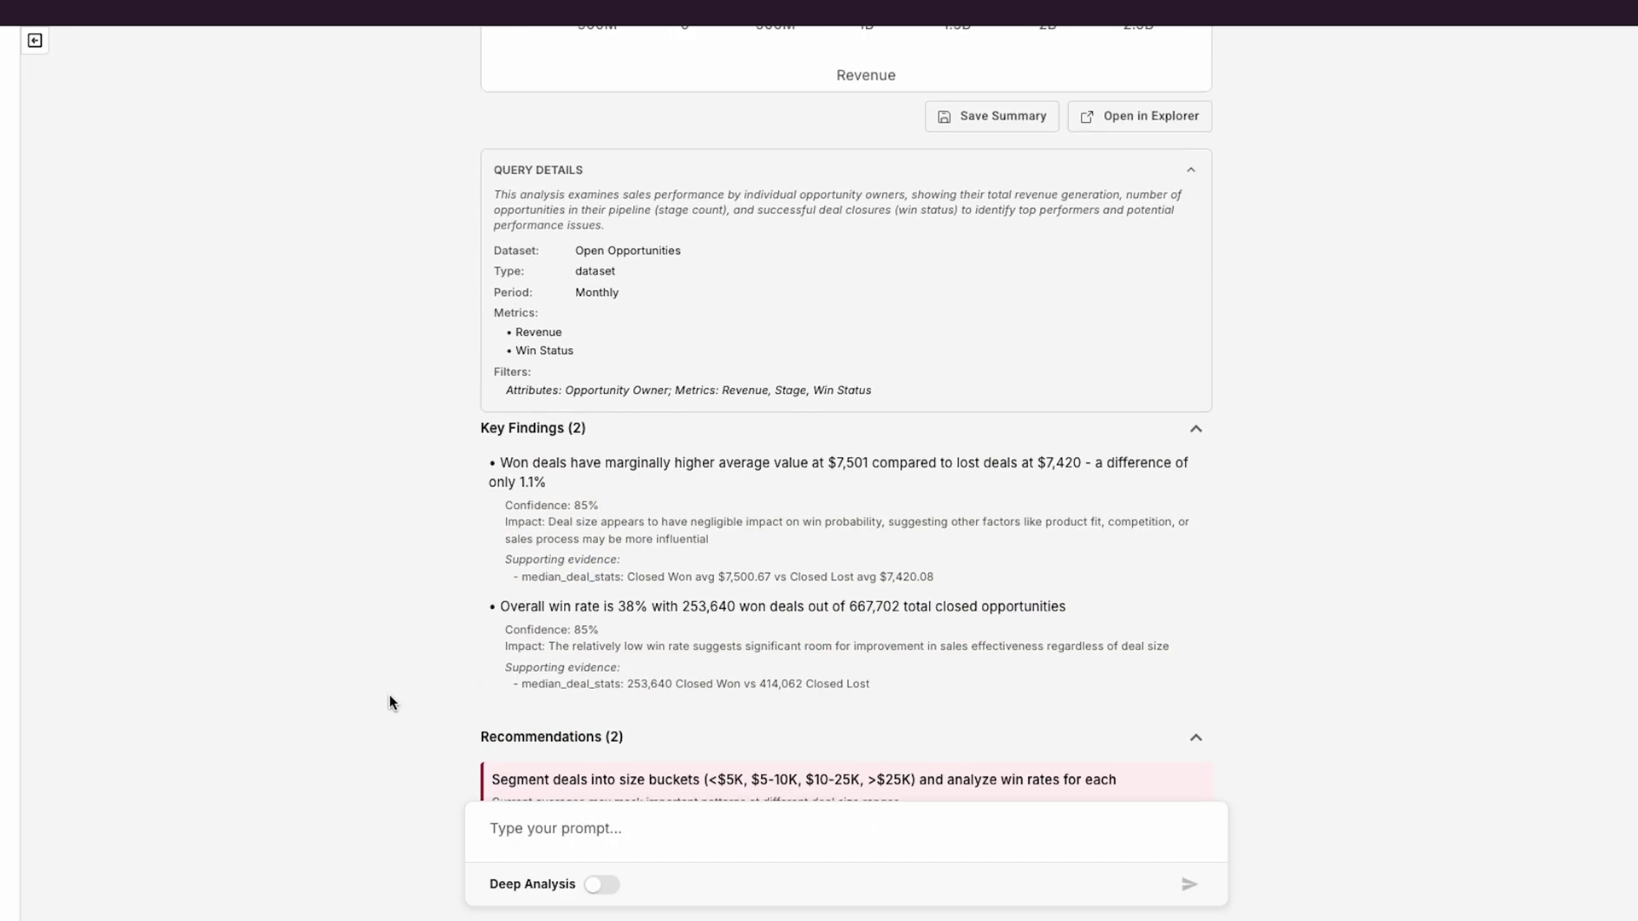
pyautogui.scroll(3, 389, 701)
pyautogui.scroll(3, 389, 702)
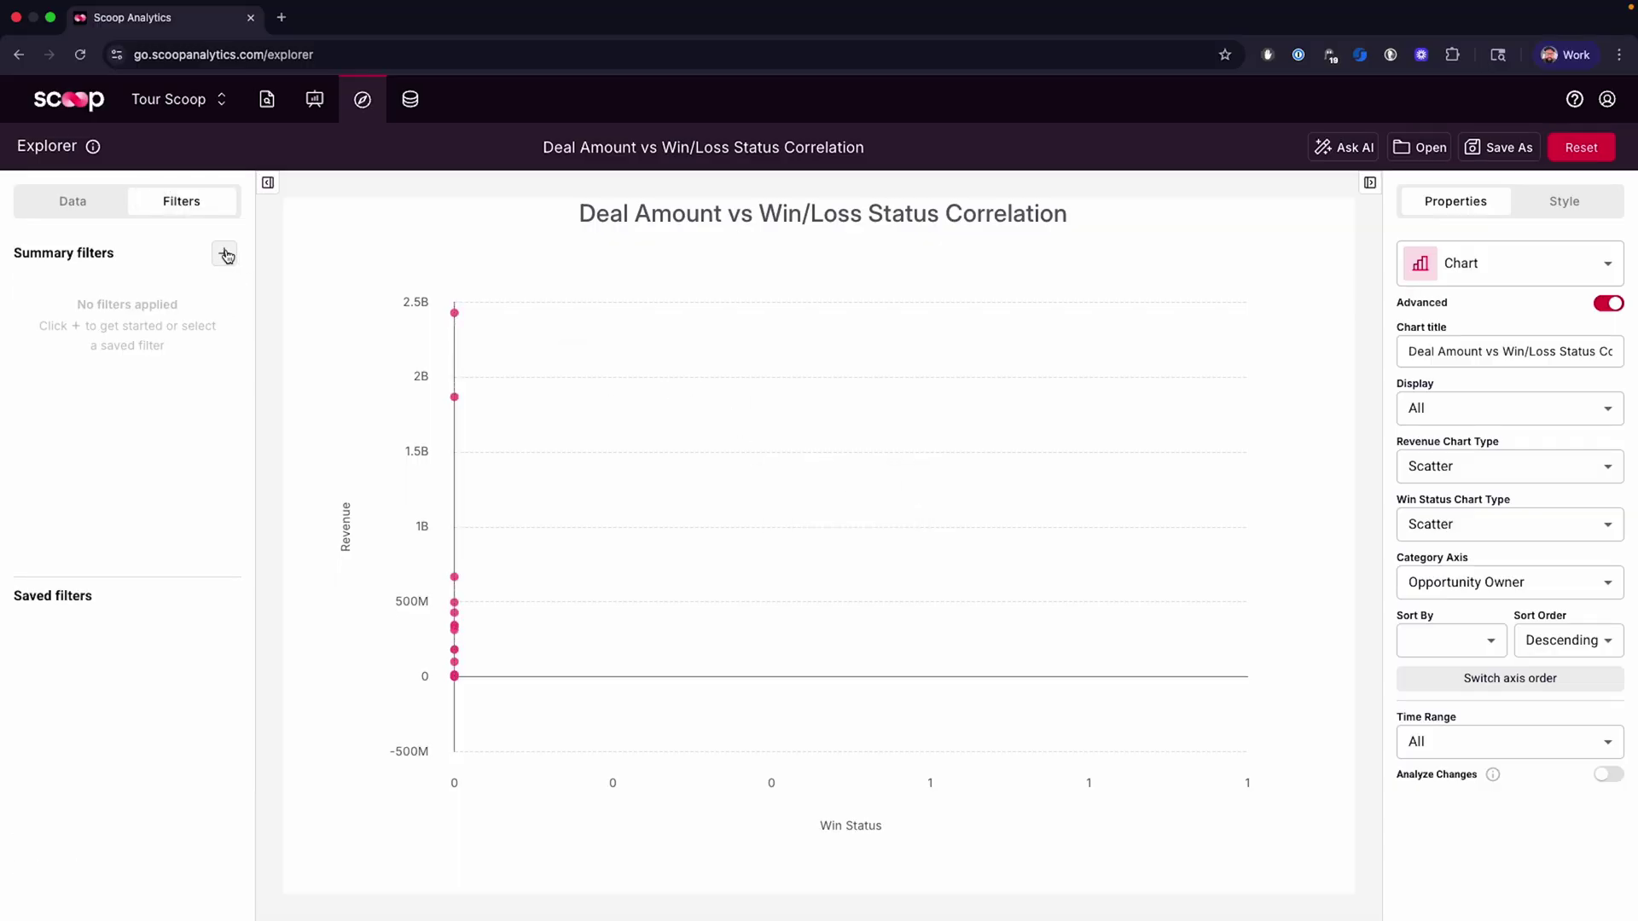
pyautogui.click(244, 288)
pyautogui.click(587, 322)
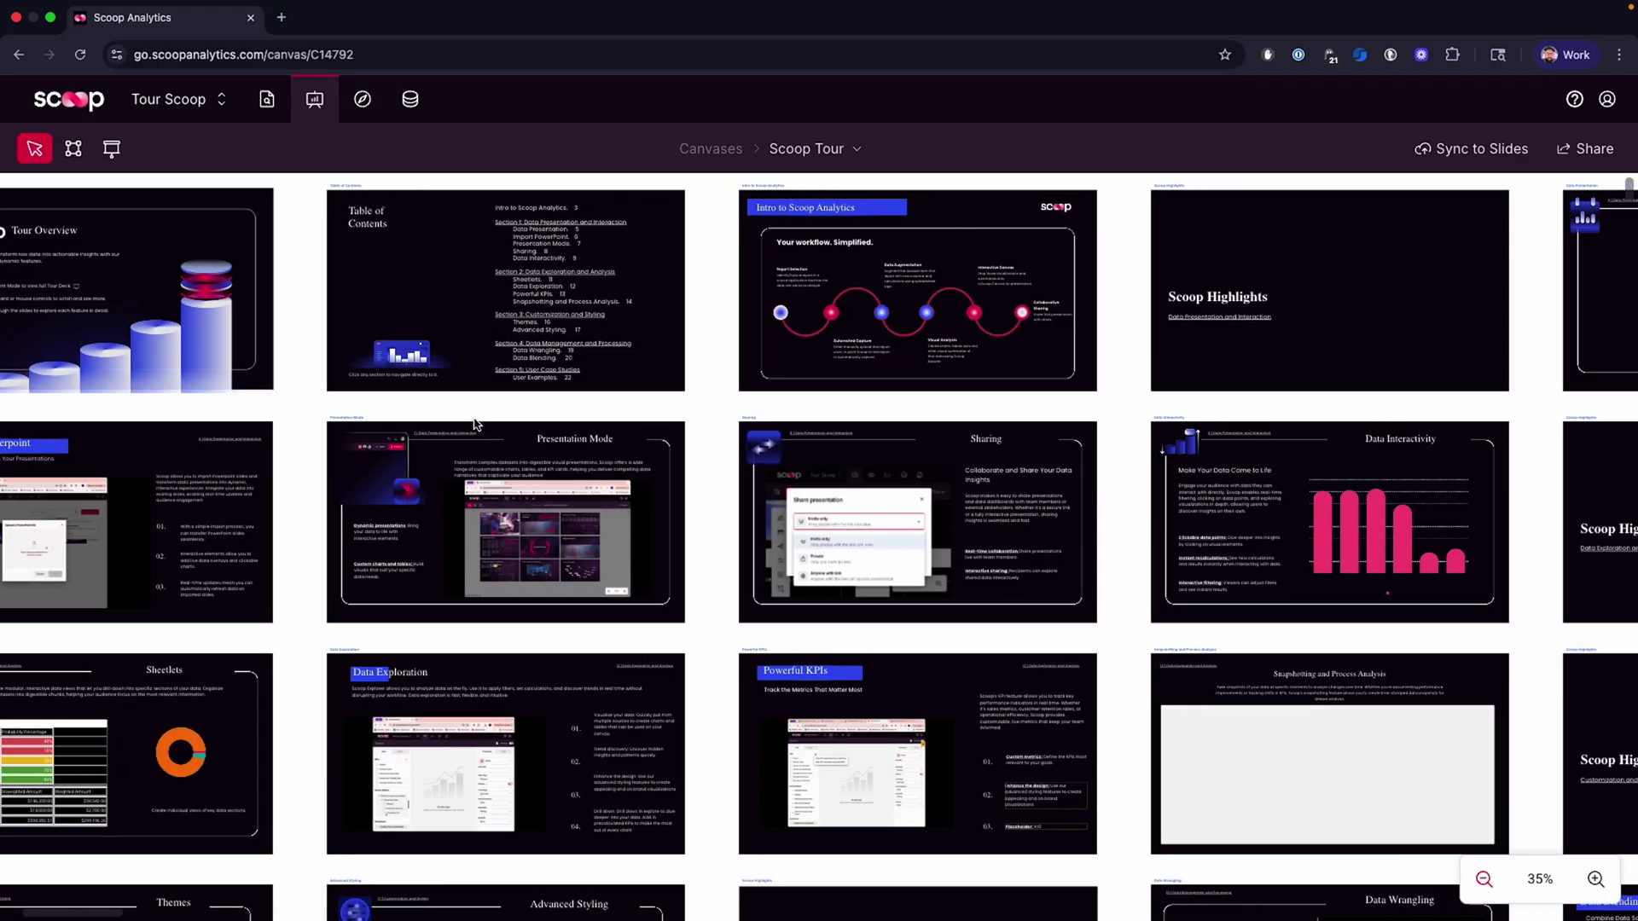
pyautogui.hscroll(2, 473, 423)
pyautogui.hscroll(2, 474, 424)
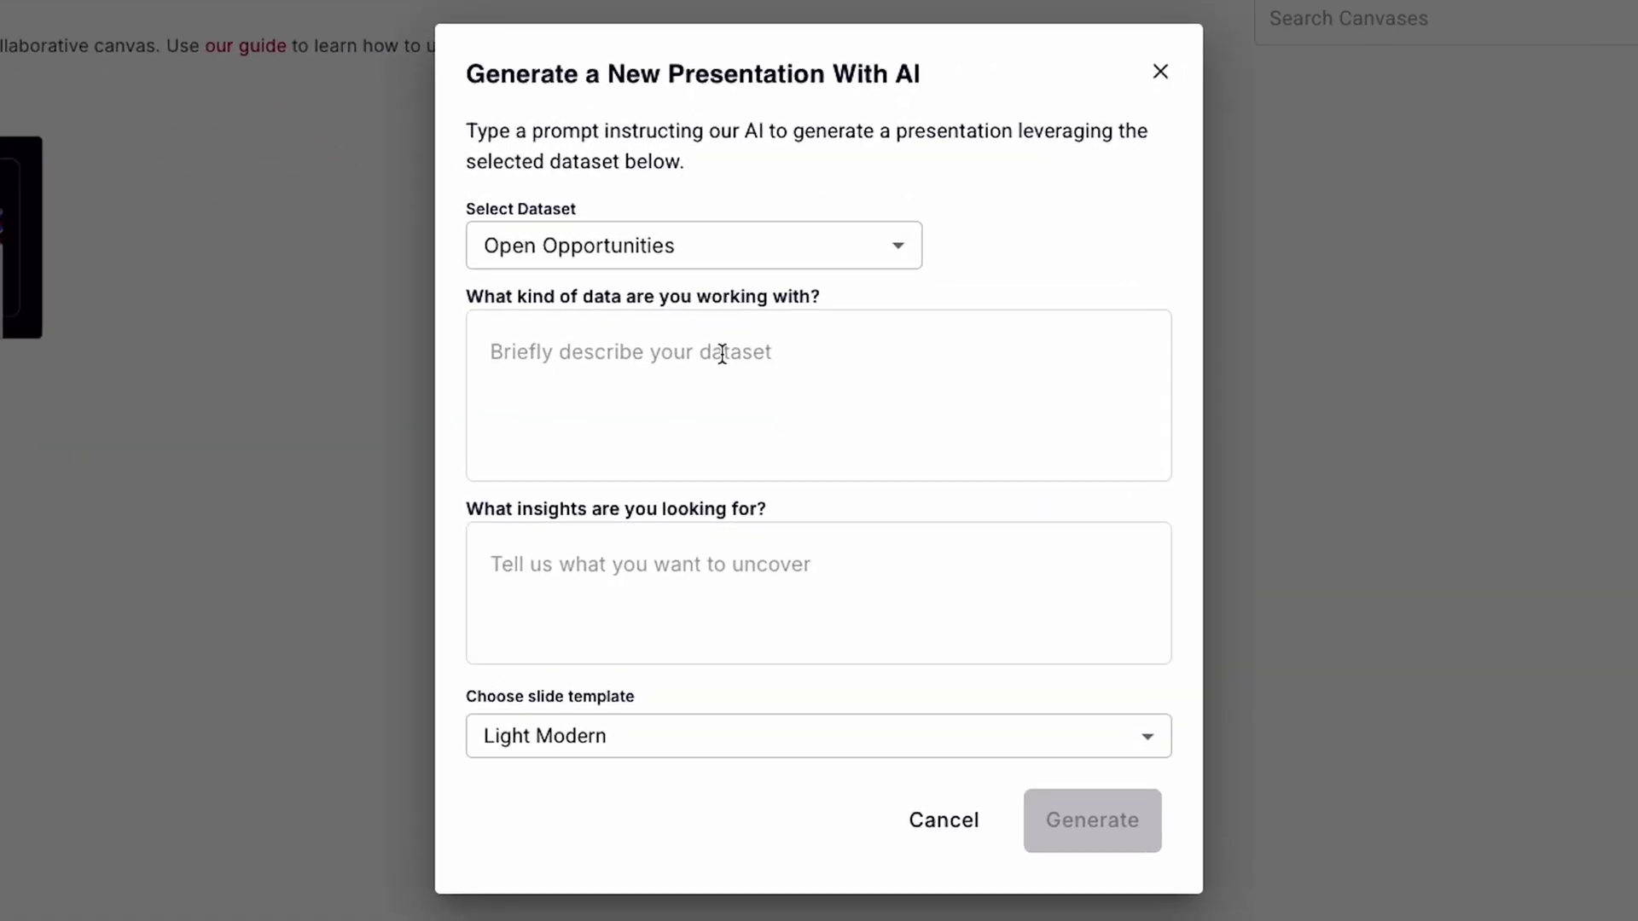
# Show the available slide templates in the AI presentation generator.
pyautogui.click(863, 735)
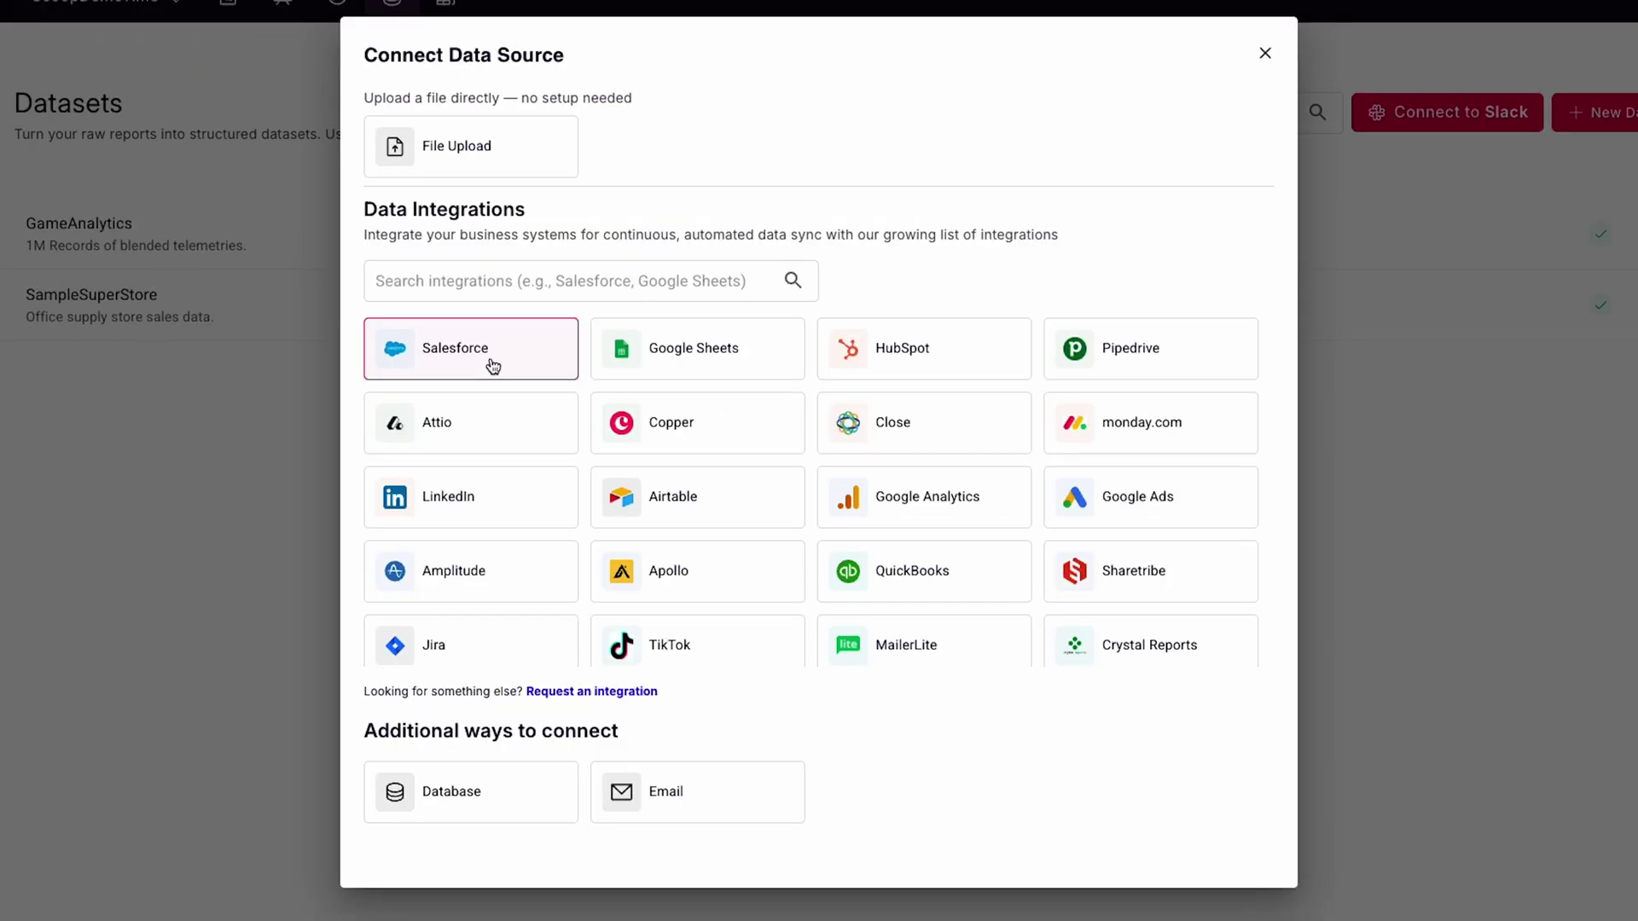